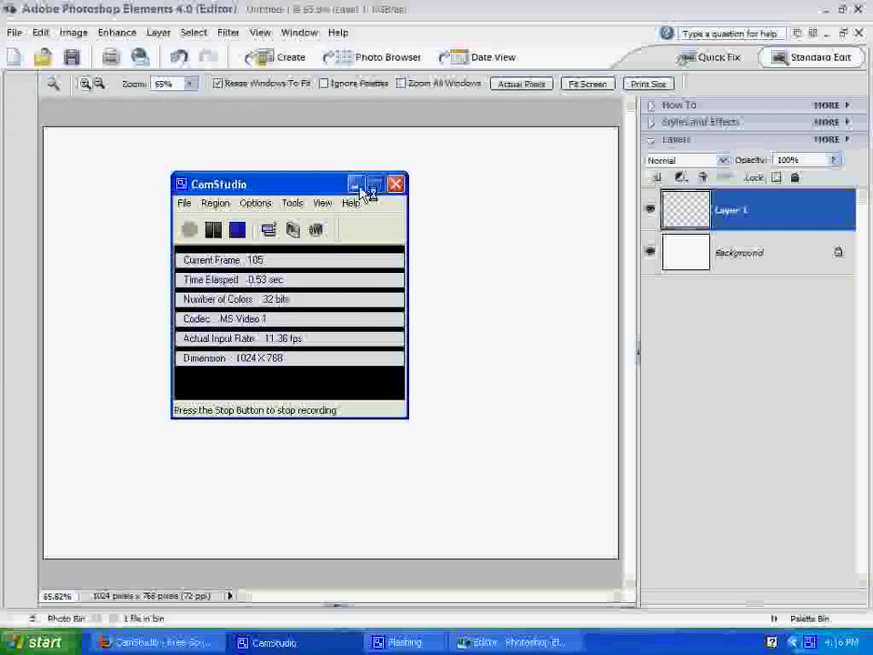
Step: Set up a black brush with a size of 6 px and 100% opacity for sketching on Layer 1
click(357, 187)
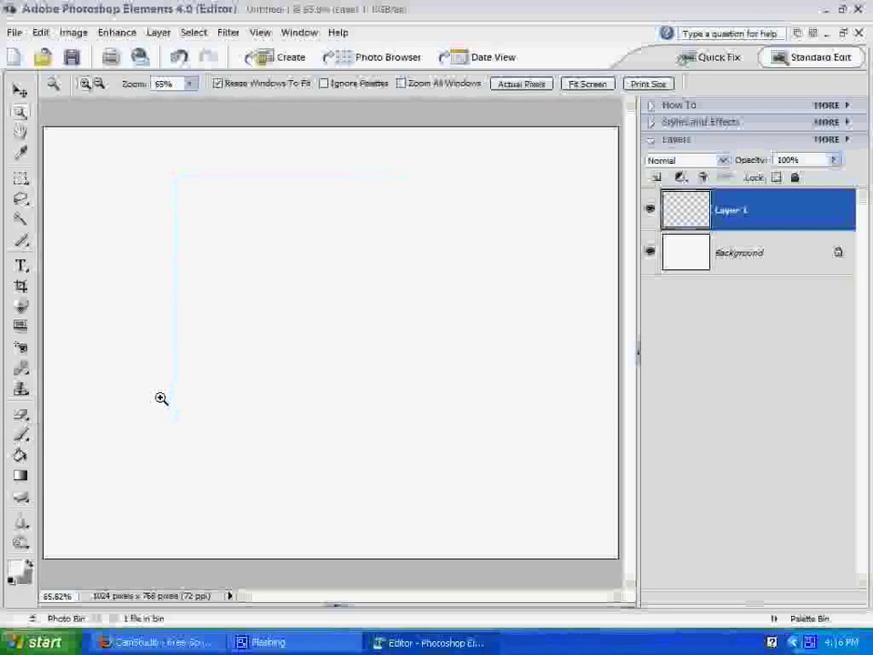
click(23, 438)
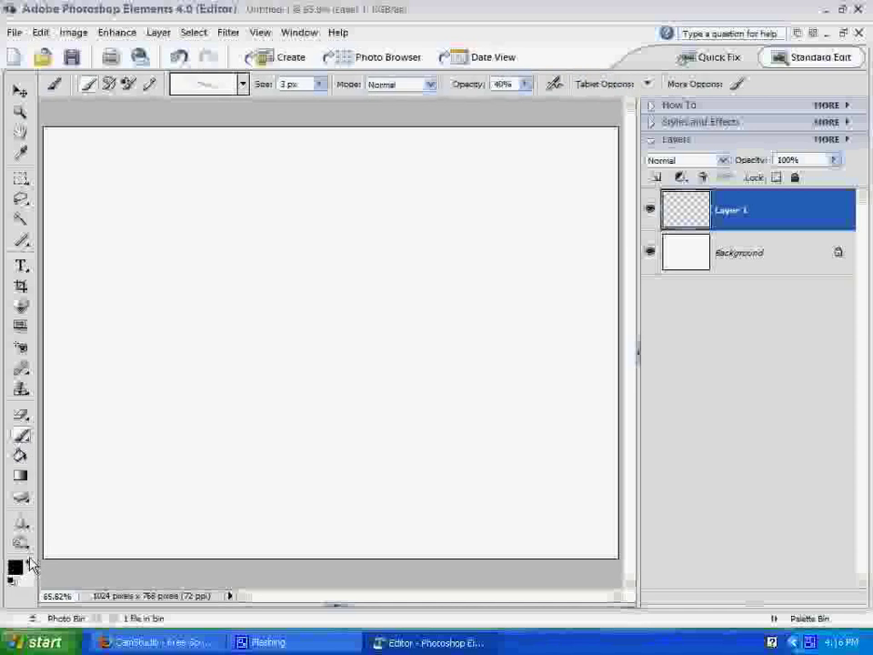
click(320, 85)
drag(320, 98, 324, 100)
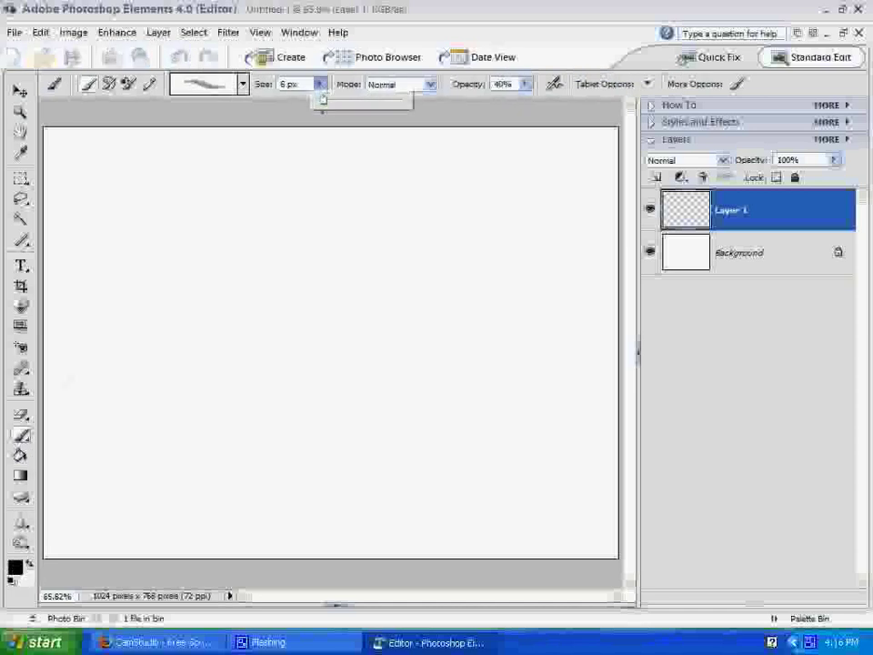
drag(524, 85, 600, 101)
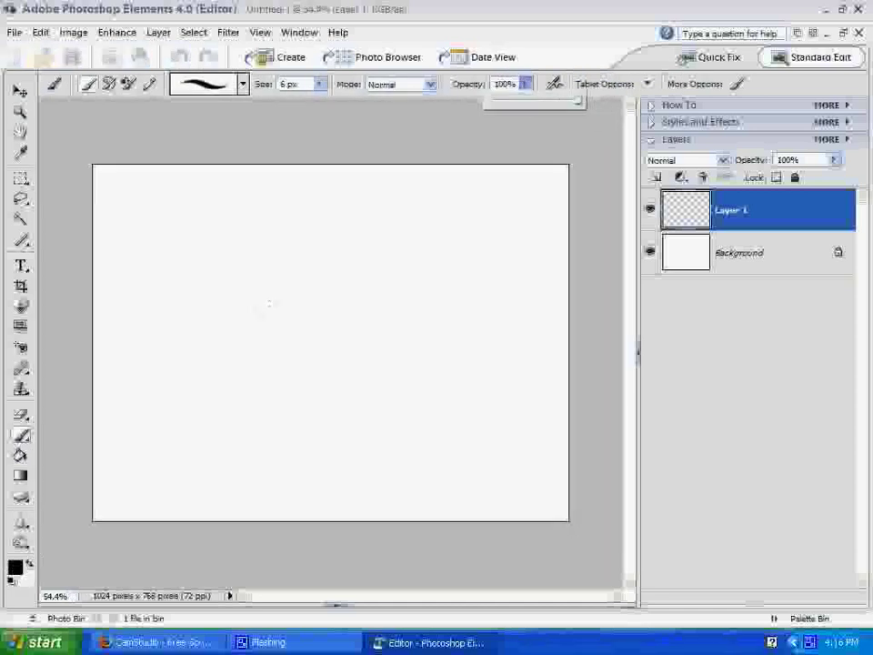
Step: Sketch the figure's bowed head on the upper canvas, with an oval skull, loose fringe strokes and a jawline
scroll(267, 303, up, 1)
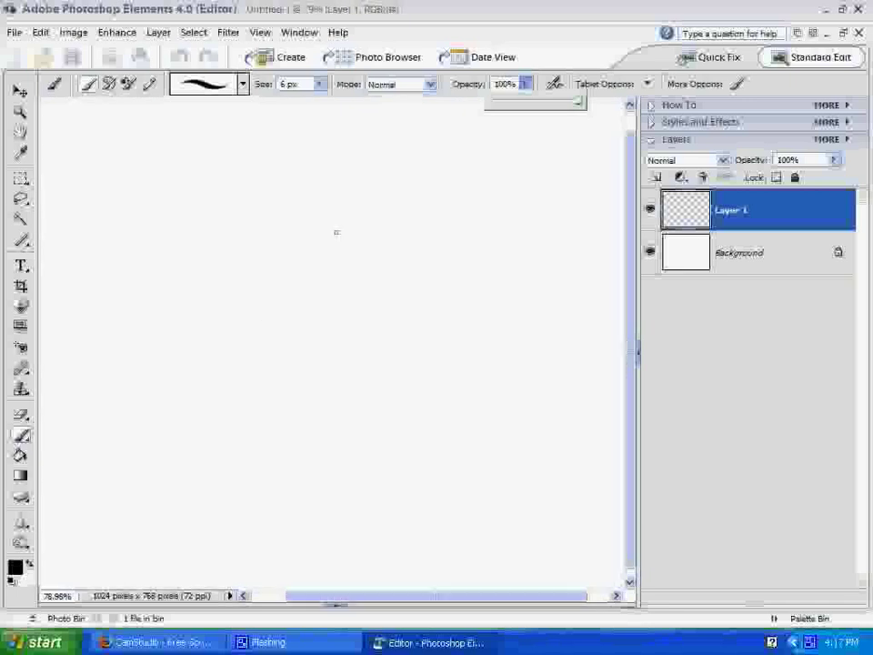
click(339, 206)
mouse_move(334, 204)
mouse_down()
mouse_move(319, 248)
mouse_move(338, 229)
mouse_move(324, 256)
mouse_move(336, 211)
mouse_move(371, 209)
mouse_move(338, 259)
mouse_move(360, 224)
mouse_move(371, 239)
mouse_up()
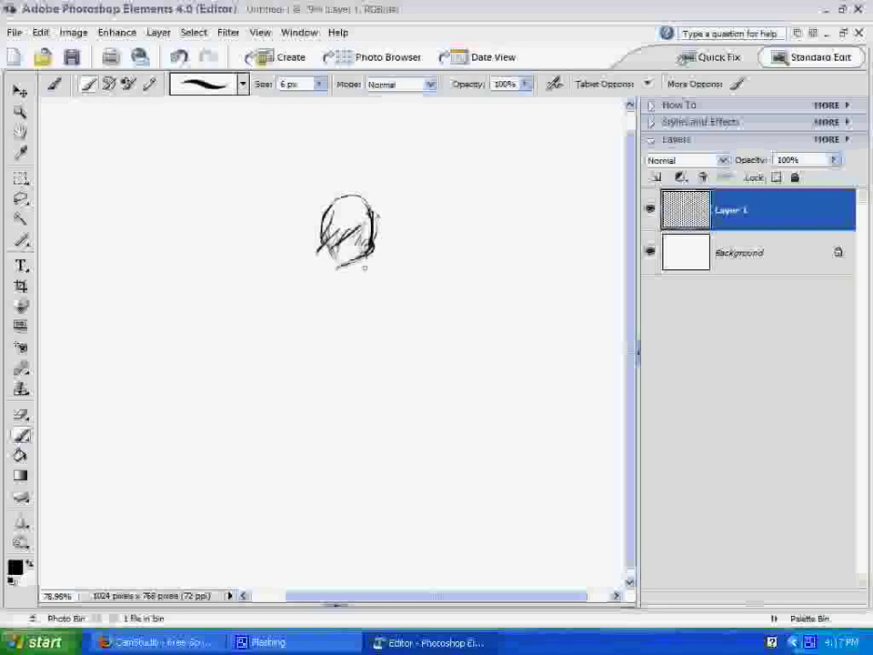
drag(344, 262, 365, 270)
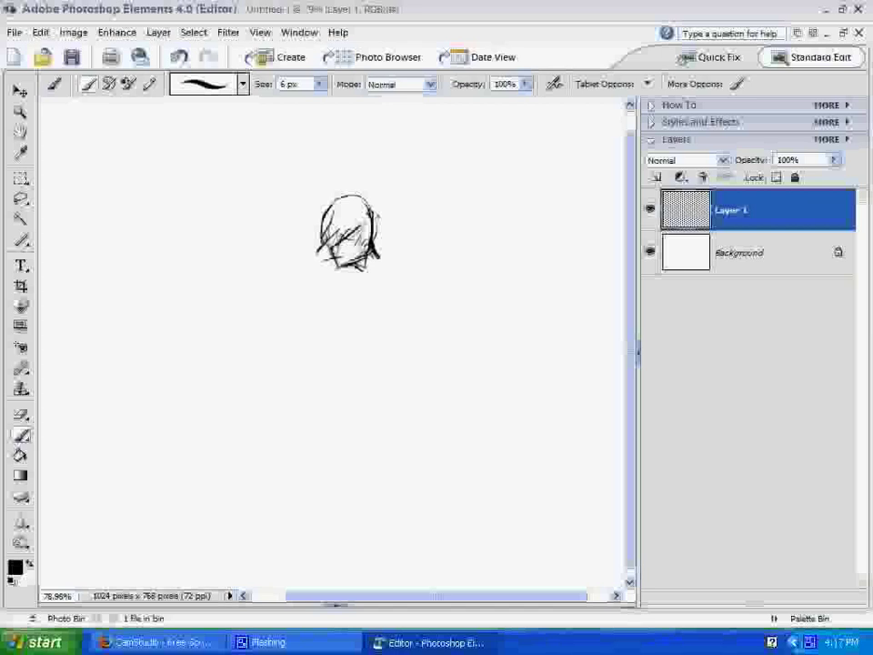
Step: Sketch the figure's neck, collar, back and short sleeve, with the near arm bent and its hand at the hip
mouse_move(323, 211)
mouse_down()
mouse_move(373, 200)
mouse_move(368, 280)
mouse_move(386, 261)
mouse_move(405, 310)
mouse_move(411, 299)
mouse_move(383, 305)
mouse_move(414, 302)
mouse_move(423, 323)
mouse_move(393, 373)
mouse_up()
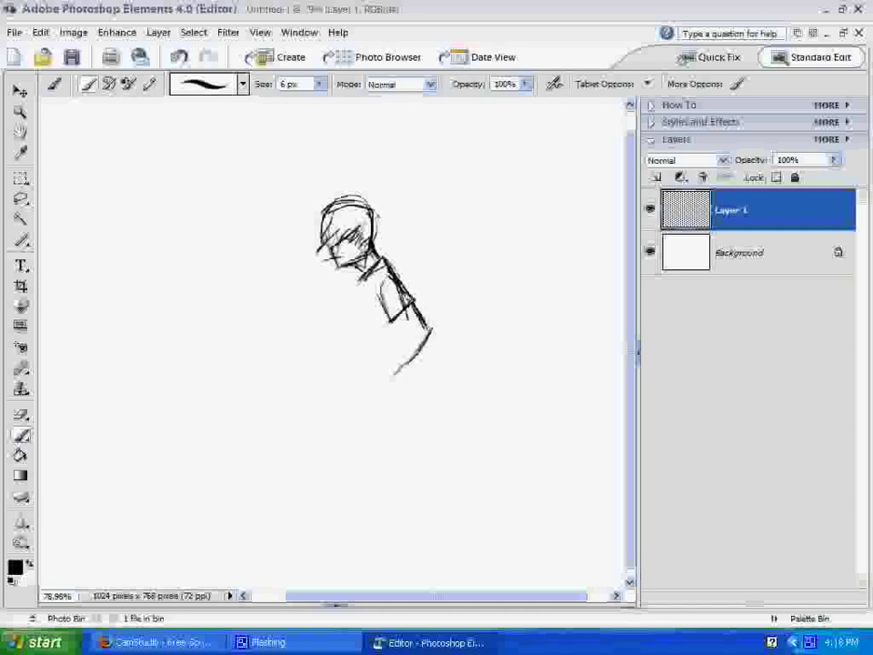
mouse_move(426, 331)
mouse_down()
mouse_move(389, 374)
mouse_move(368, 375)
mouse_move(383, 391)
mouse_move(370, 389)
mouse_move(373, 360)
mouse_up()
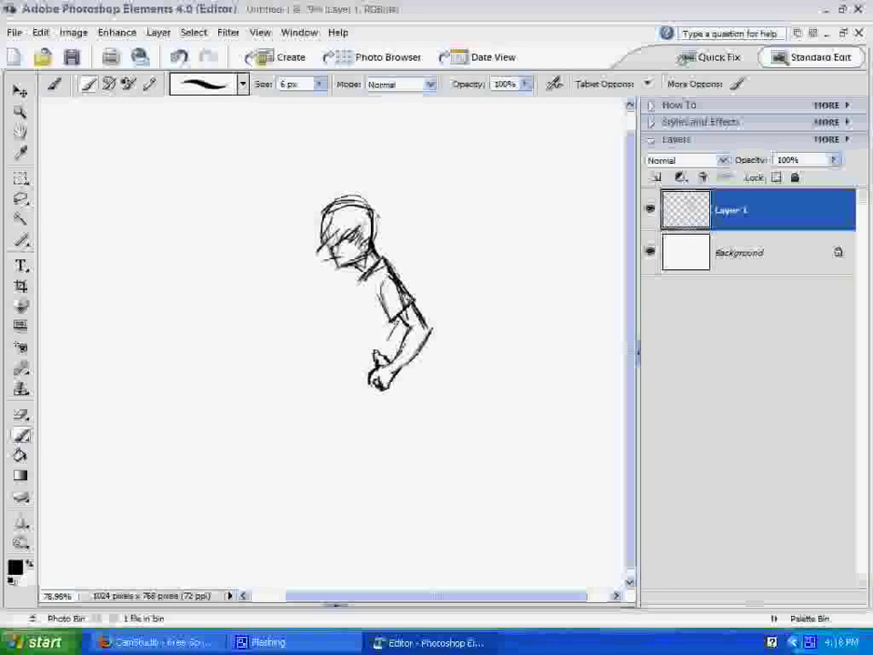
drag(400, 315, 368, 338)
drag(359, 278, 352, 304)
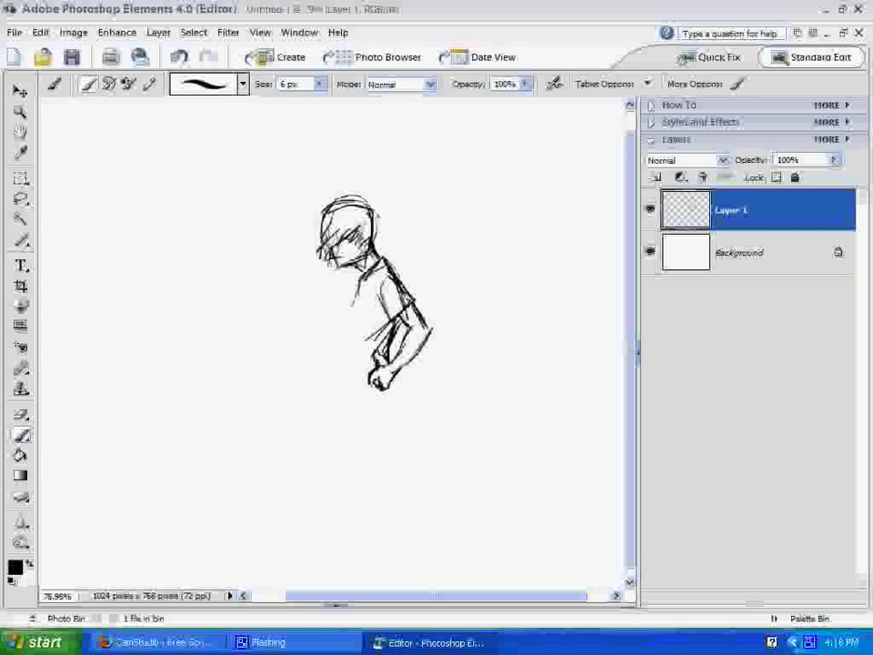
Step: Draw the other hand raised to the chin with its forearm, and complete the shirt's front, hem and folds
drag(320, 257, 317, 270)
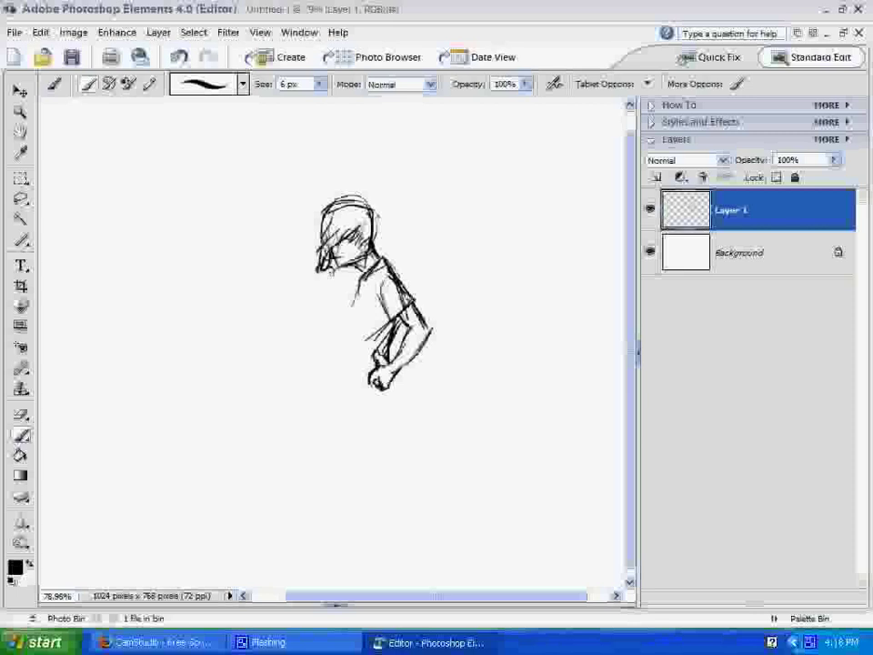
mouse_move(324, 287)
mouse_down()
mouse_move(322, 264)
mouse_move(318, 314)
mouse_move(341, 335)
mouse_up()
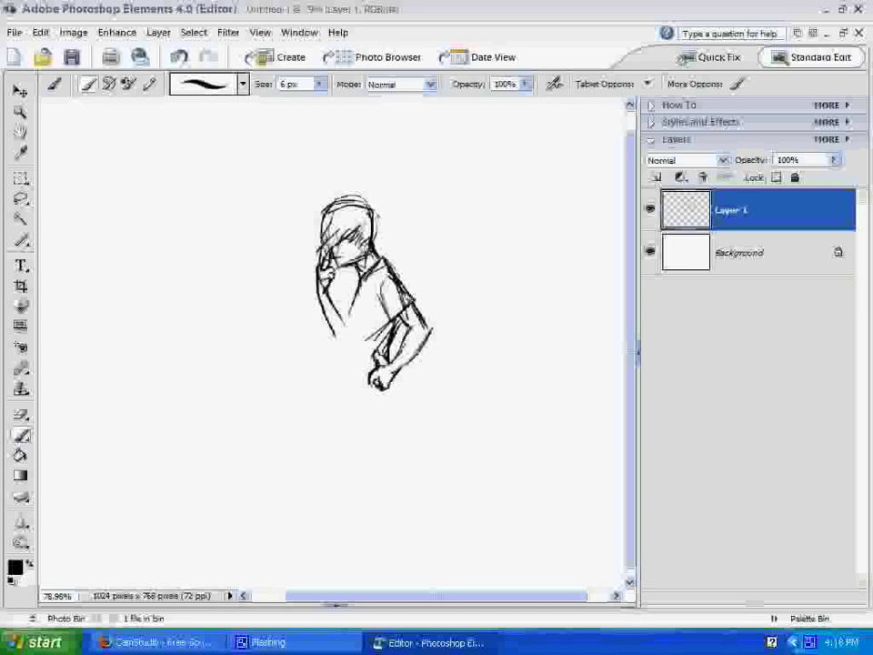
drag(348, 320, 338, 360)
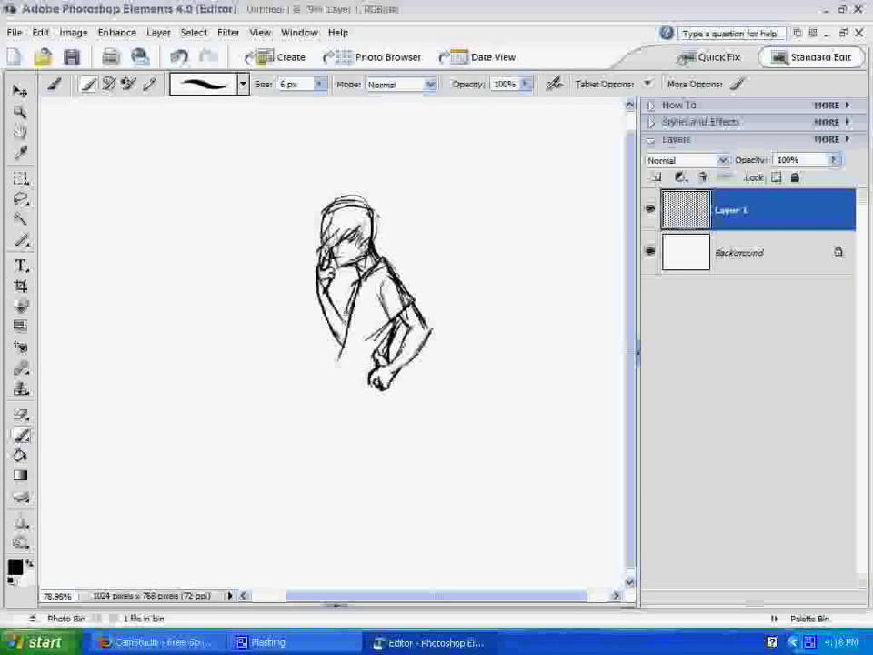
mouse_move(337, 360)
mouse_down()
mouse_move(334, 381)
mouse_move(374, 396)
mouse_up()
drag(339, 362, 333, 385)
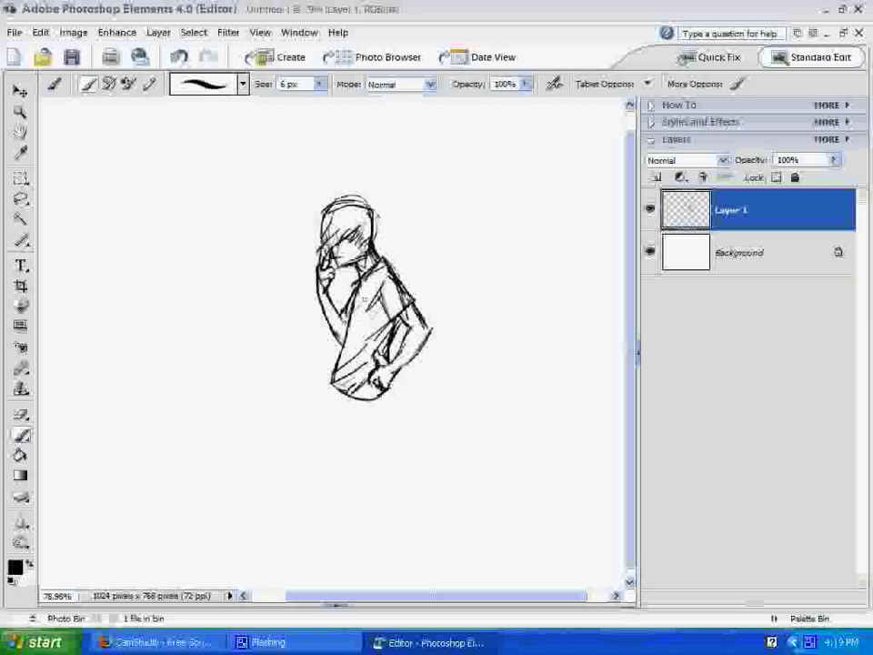
Step: Sketch the figure's long trouser legs below the shirt, including the waist line, inner seams and fold strokes
mouse_move(335, 382)
mouse_down()
mouse_move(341, 425)
mouse_move(371, 408)
mouse_move(393, 421)
mouse_move(366, 488)
mouse_move(368, 522)
mouse_up()
mouse_move(343, 426)
mouse_down()
mouse_move(348, 508)
mouse_move(382, 586)
mouse_up()
drag(369, 520, 387, 528)
drag(392, 418, 403, 528)
drag(399, 477, 407, 587)
mouse_move(386, 519)
mouse_down()
mouse_move(401, 589)
mouse_move(357, 564)
mouse_move(357, 584)
mouse_up()
drag(362, 406, 369, 433)
Step: Add a small eye beneath the fringe on the figure's face
scroll(355, 255, up, 8)
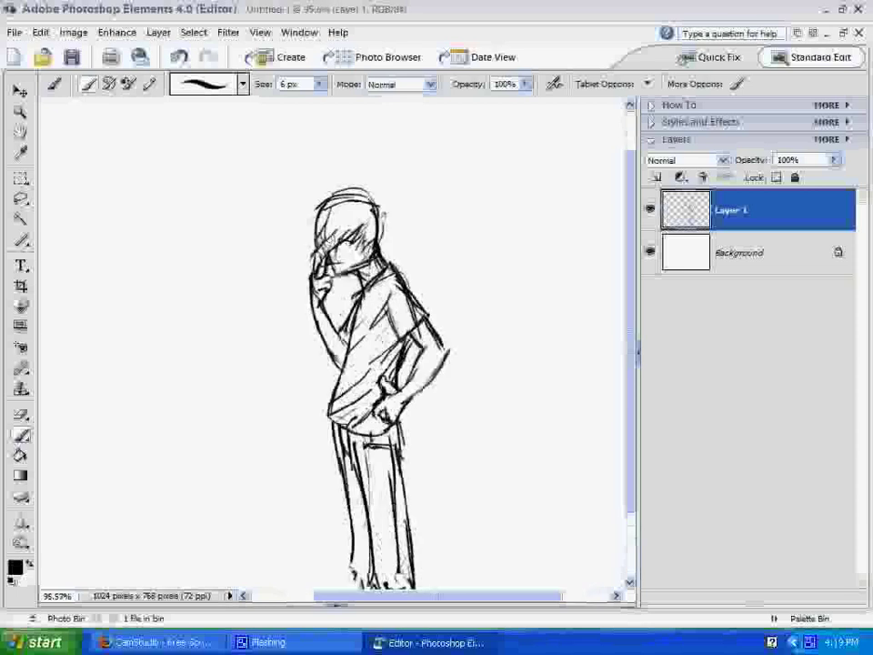
drag(353, 253, 373, 258)
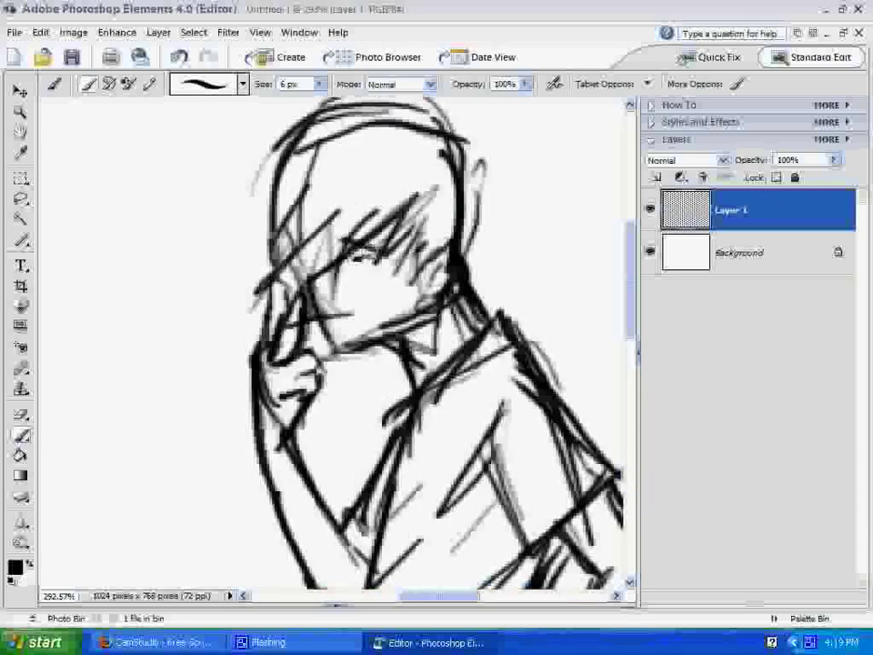
scroll(493, 313, down, 6)
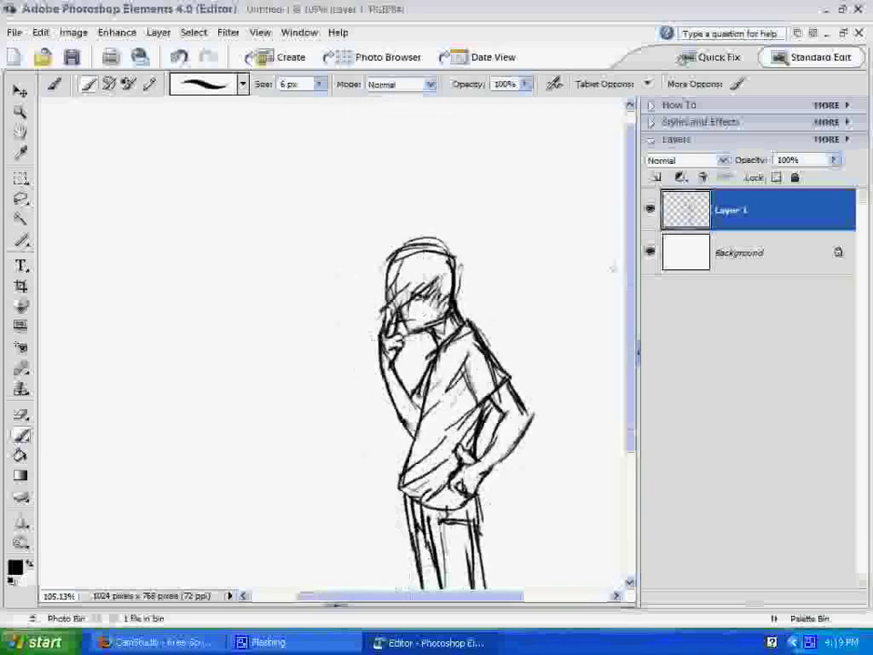
Step: Draw a slightly tilted rectangular painting canvas to the left of the figure
scroll(612, 268, down, 2)
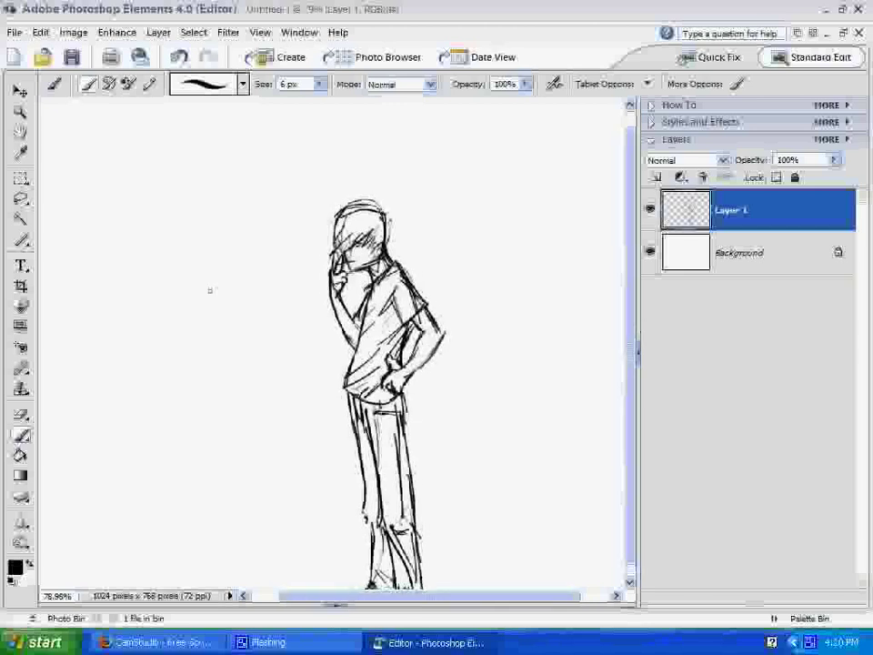
mouse_move(191, 235)
mouse_down()
mouse_move(209, 407)
mouse_move(247, 224)
mouse_move(309, 220)
mouse_move(316, 393)
mouse_up()
drag(209, 408, 316, 396)
drag(316, 221, 331, 397)
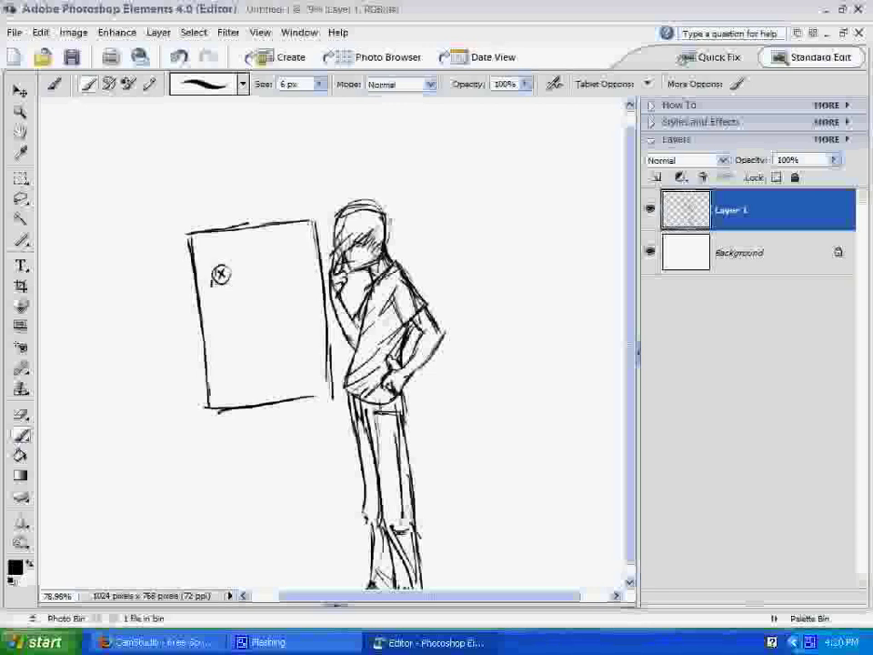
Step: Fill the painting with two X-eyed birds, a cloud edge, wavy lines and a round segmented shape in its lower-left corner
mouse_move(232, 264)
mouse_down()
mouse_move(247, 235)
mouse_move(238, 264)
mouse_up()
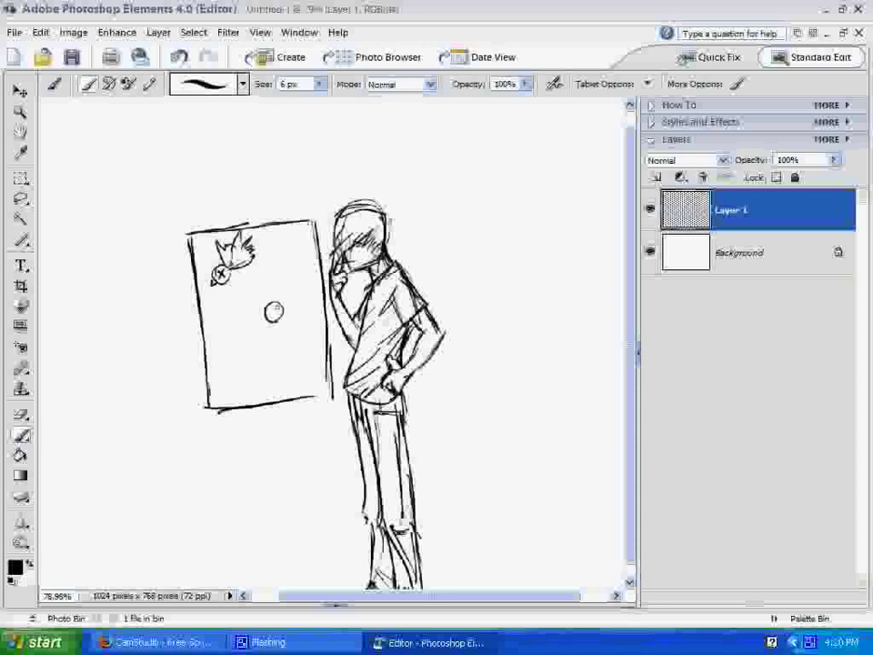
mouse_move(266, 310)
mouse_down()
mouse_move(299, 350)
mouse_move(273, 355)
mouse_move(315, 351)
mouse_up()
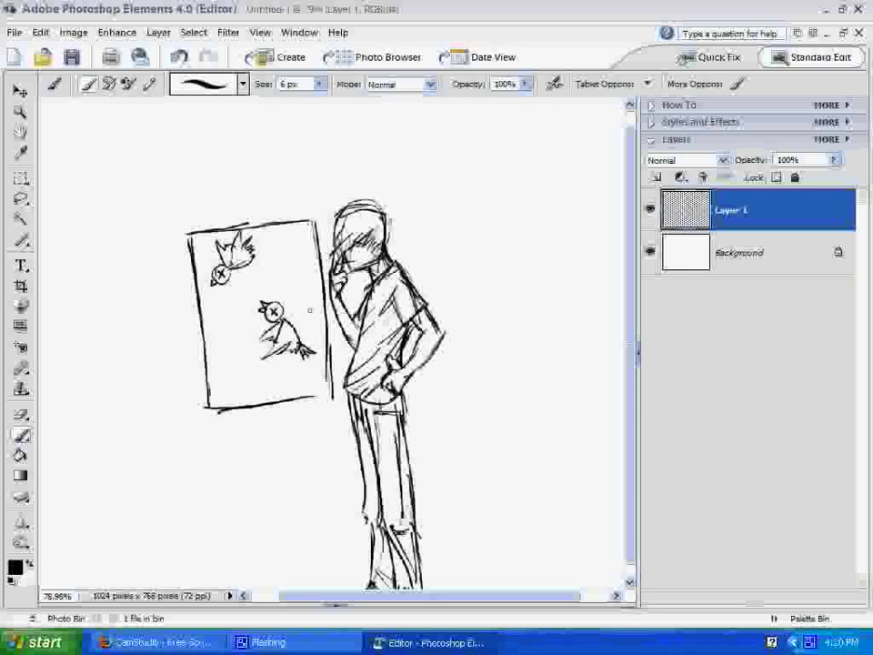
mouse_move(209, 242)
mouse_down()
mouse_move(204, 254)
mouse_move(248, 239)
mouse_move(308, 235)
mouse_move(308, 309)
mouse_move(320, 344)
mouse_up()
mouse_move(235, 289)
mouse_down()
mouse_move(219, 336)
mouse_move(242, 373)
mouse_move(234, 380)
mouse_up()
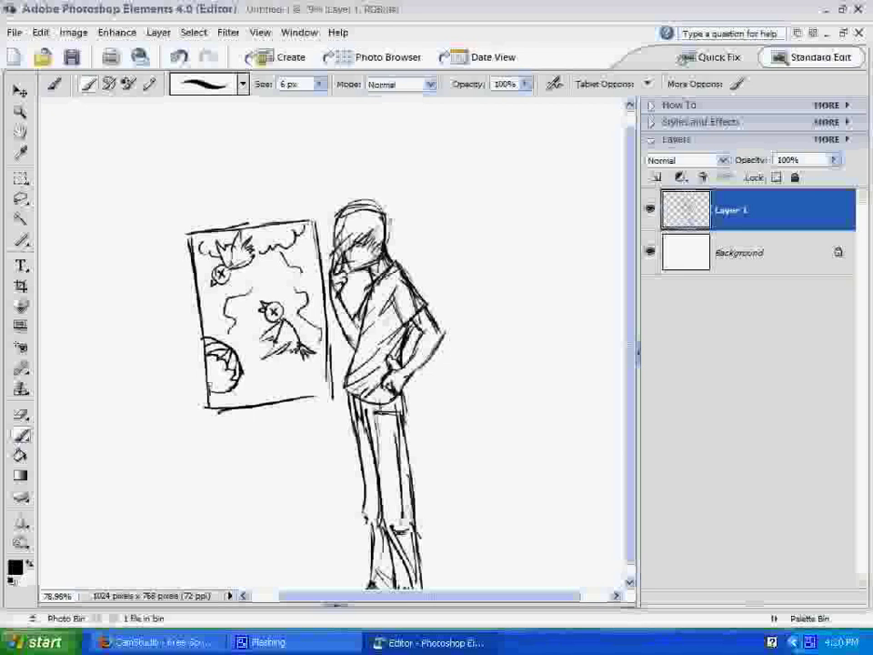
drag(216, 360, 229, 382)
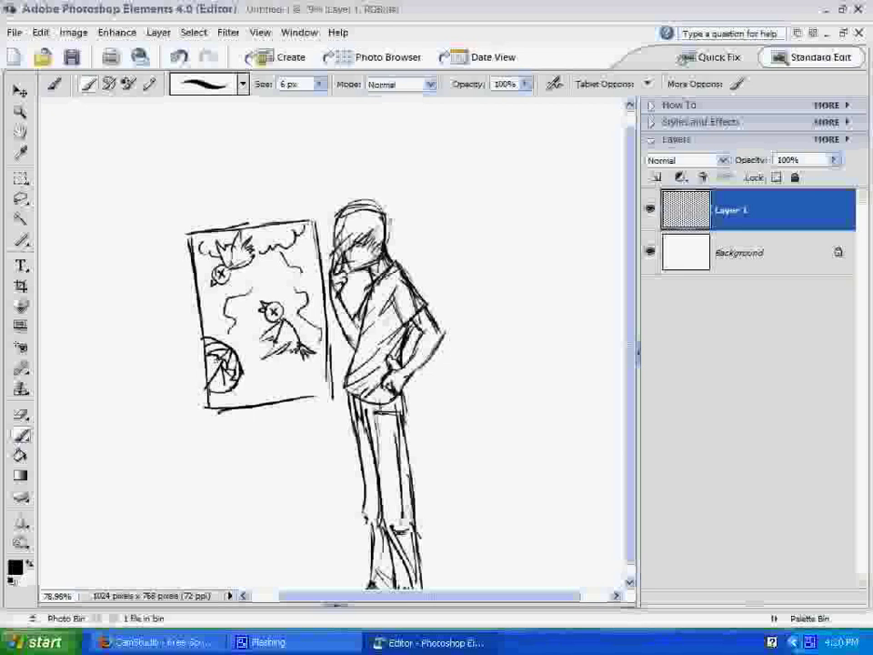
Step: Draw the easel's ledge under the painting and its two front legs with short ground strokes at the feet
mouse_move(216, 345)
mouse_down()
mouse_move(219, 407)
mouse_move(341, 398)
mouse_up()
mouse_move(236, 423)
mouse_down()
mouse_move(219, 585)
mouse_move(216, 559)
mouse_up()
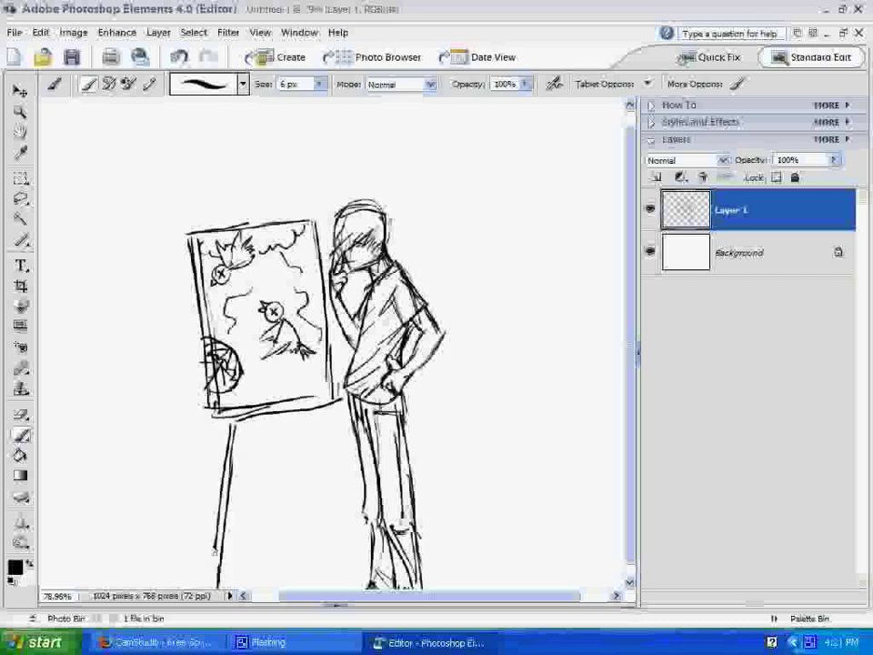
drag(310, 411, 344, 528)
drag(315, 416, 338, 525)
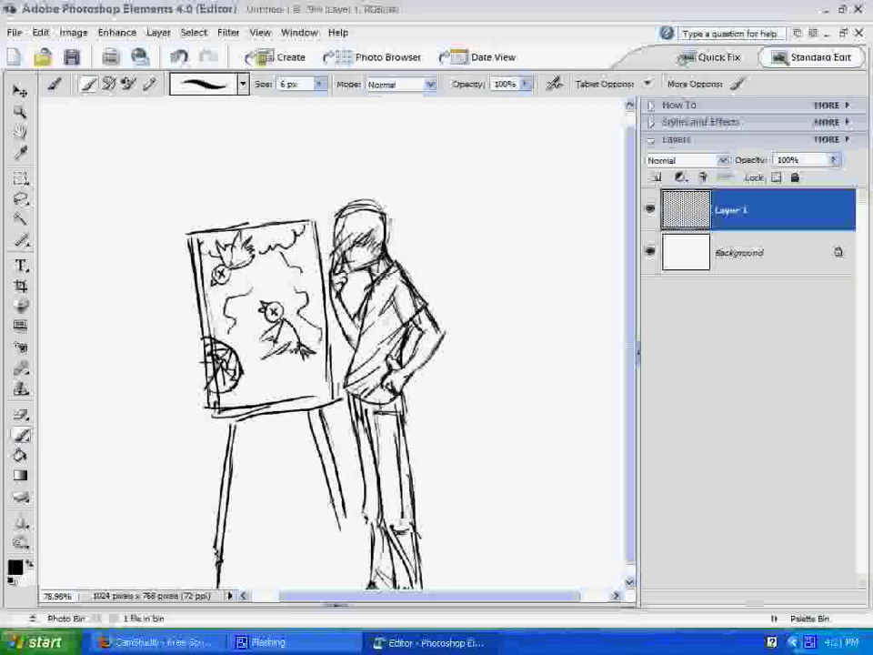
drag(228, 422, 216, 560)
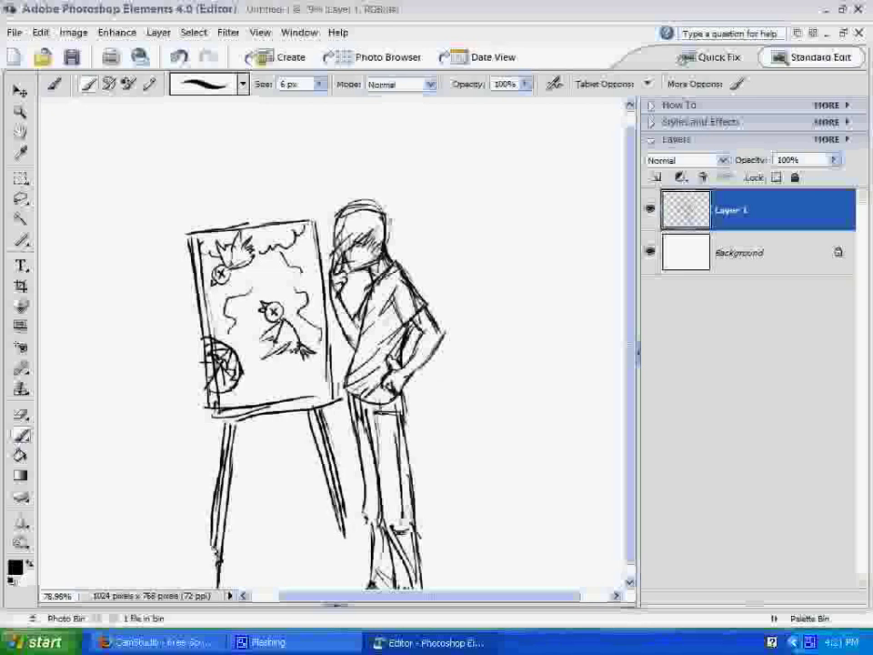
drag(332, 533, 347, 537)
drag(209, 567, 233, 564)
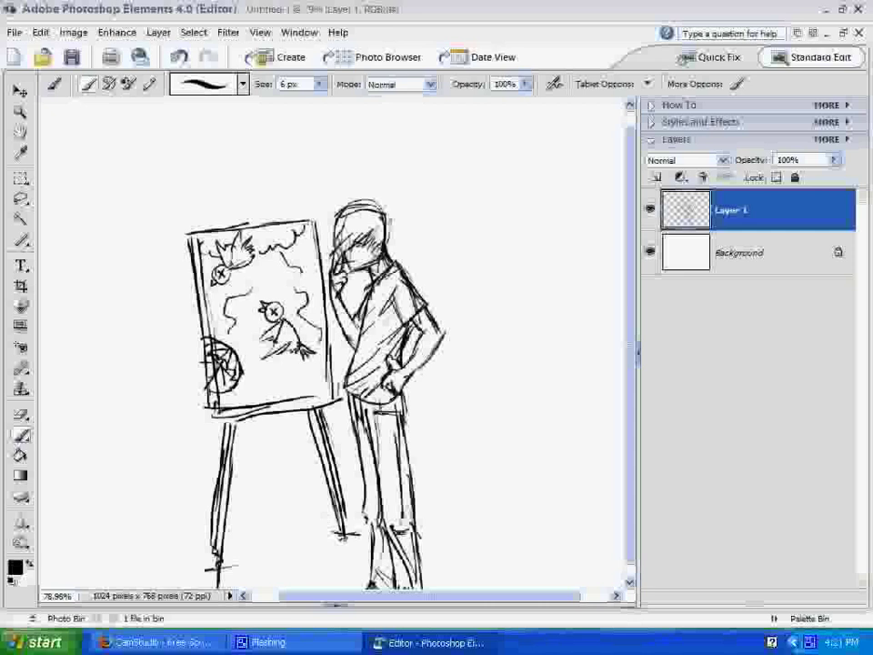
Step: Complete the easel with a shorter rear leg and a clamp and mast rising above the painting
drag(246, 485, 257, 424)
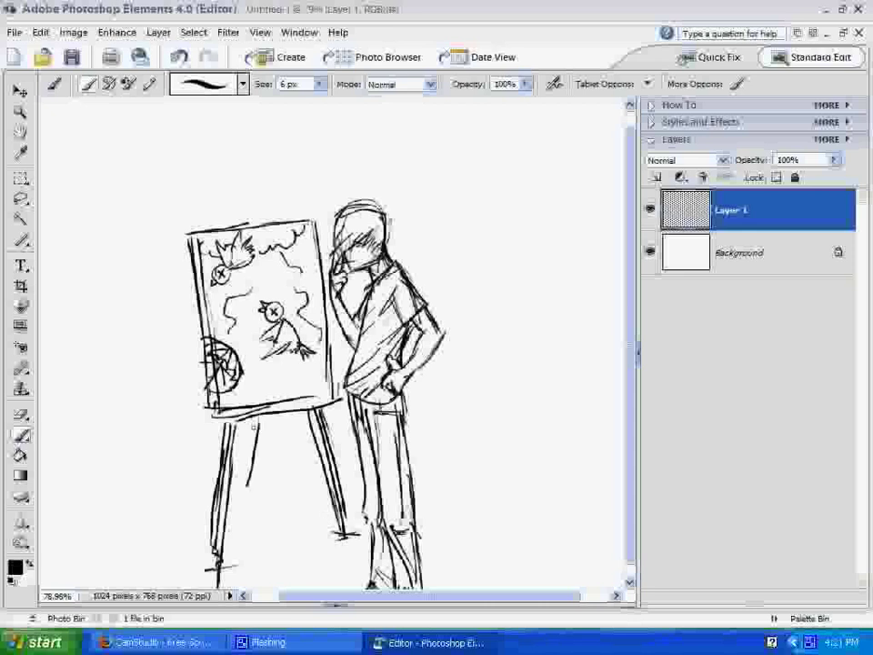
mouse_move(187, 368)
mouse_down()
mouse_move(191, 313)
mouse_move(207, 306)
mouse_up()
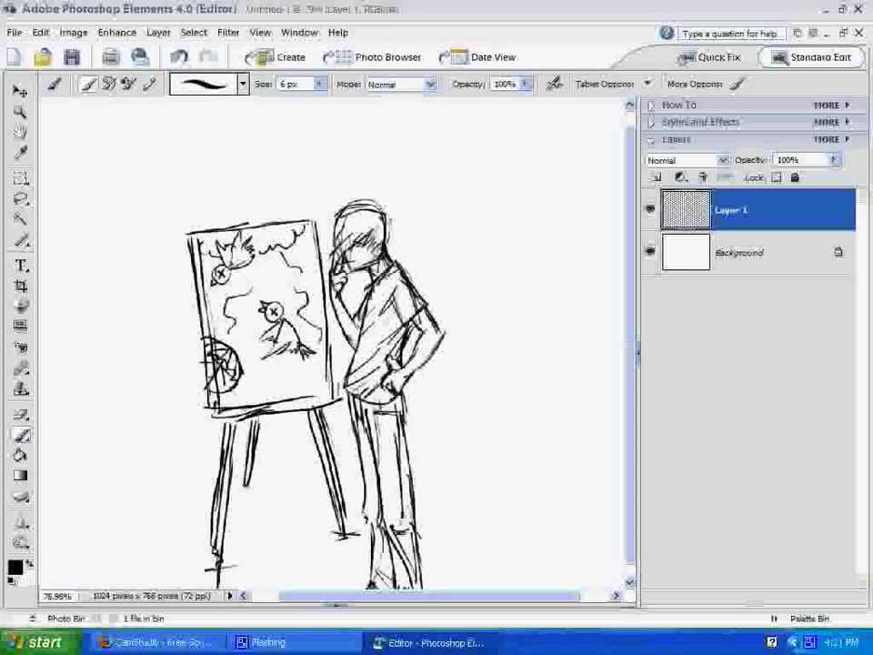
drag(236, 224, 268, 219)
mouse_move(240, 148)
mouse_down()
mouse_move(242, 218)
mouse_move(245, 145)
mouse_up()
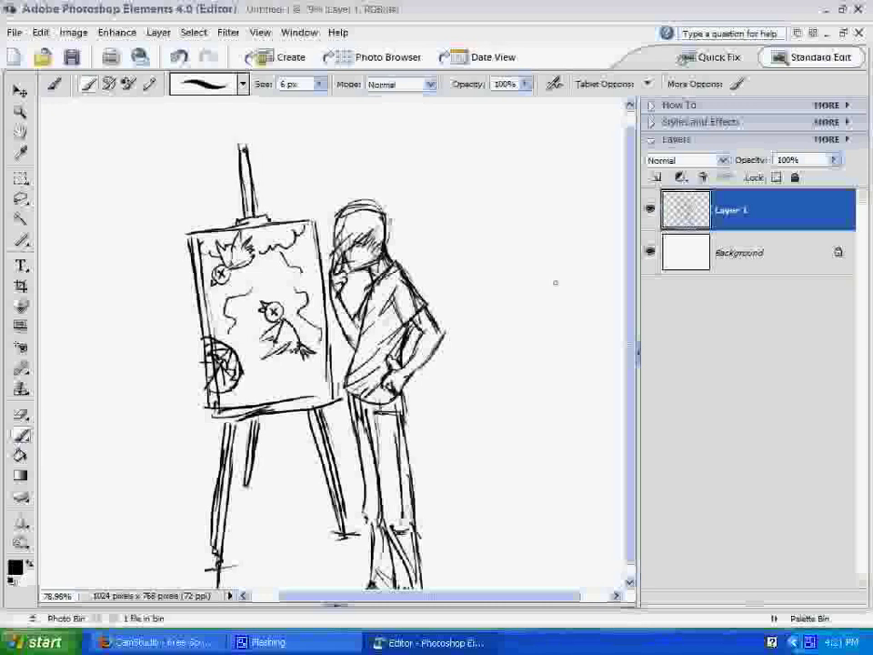
Step: Sketch a small table left of the easel, with a flat top, double-lined legs and a lower edge
scroll(555, 282, down, 1)
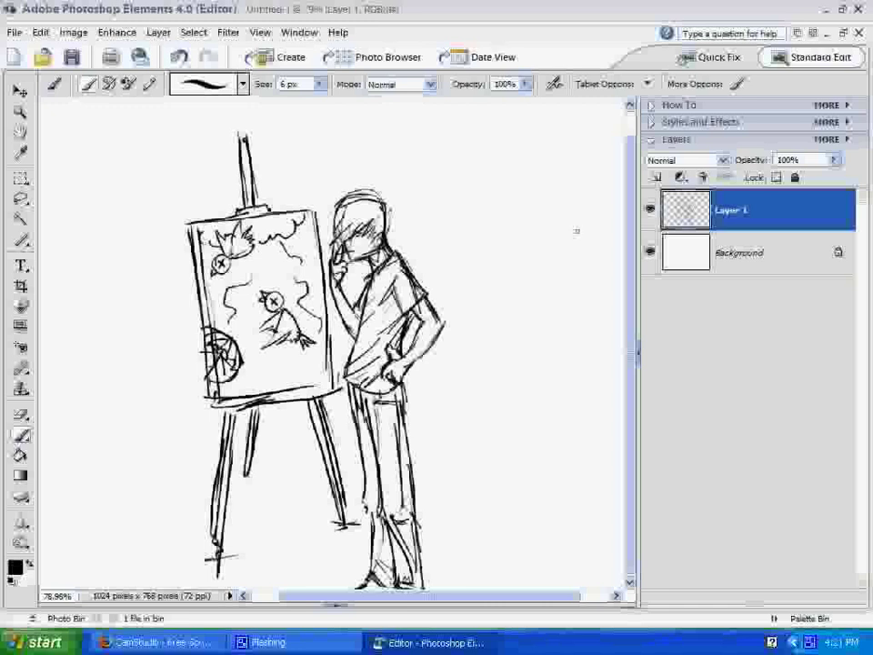
drag(177, 395, 107, 410)
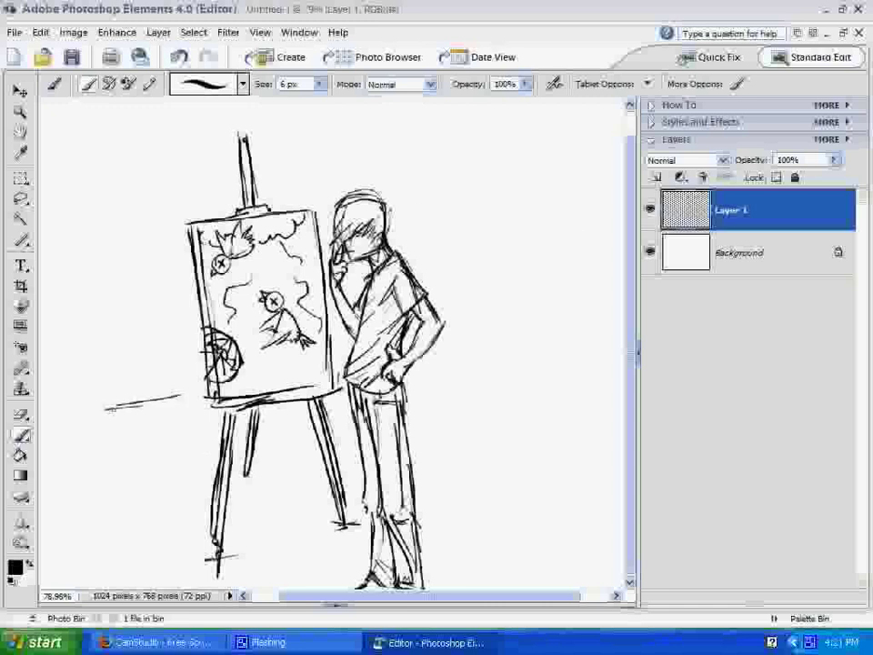
mouse_move(175, 253)
mouse_down()
mouse_move(81, 263)
mouse_move(106, 412)
mouse_up()
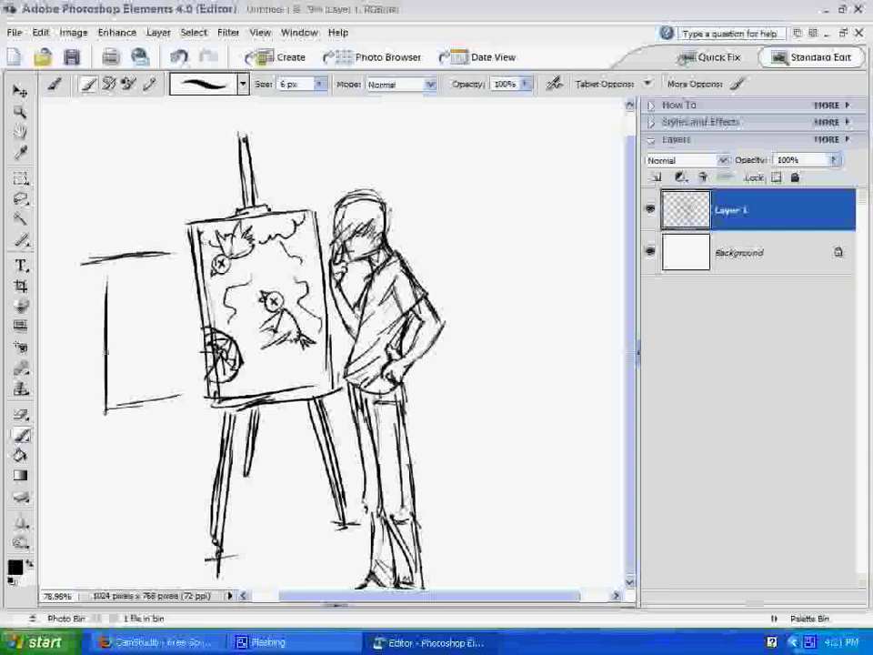
mouse_move(163, 383)
mouse_down()
mouse_move(166, 265)
mouse_move(174, 396)
mouse_up()
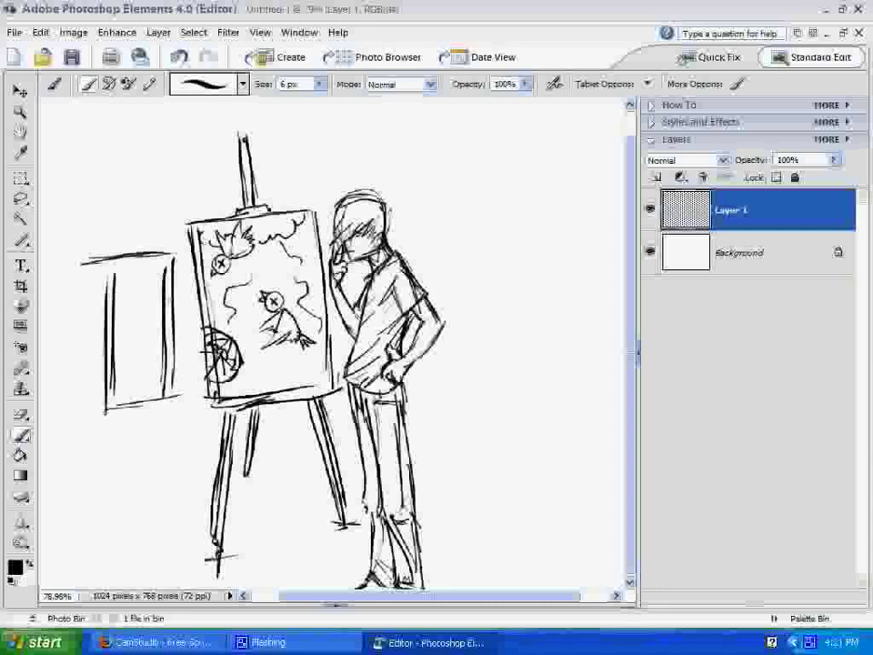
drag(111, 261, 176, 258)
Step: Draw the outline of a sitting cat with a curled tail on the tabletop
scroll(163, 218, up, 4)
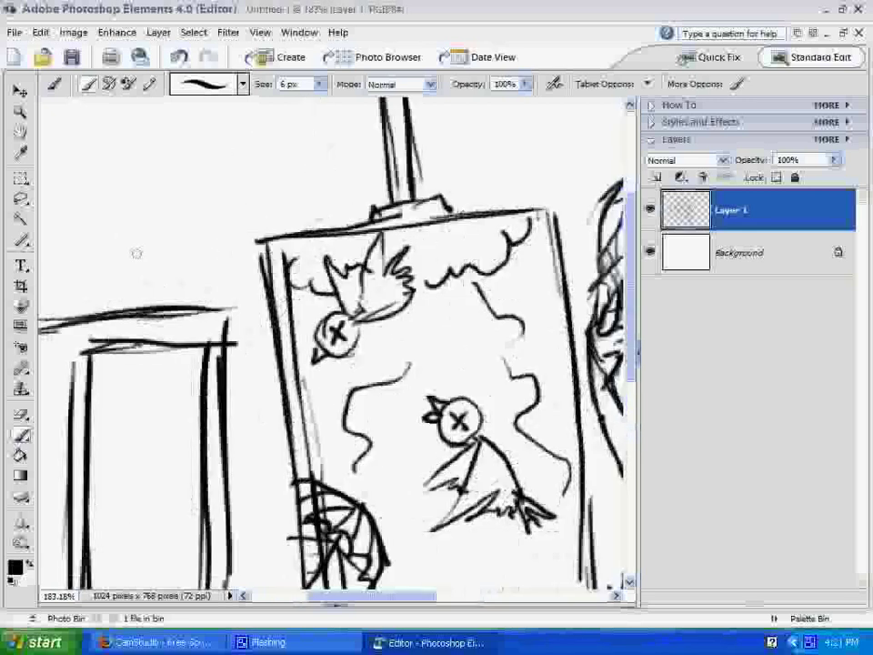
mouse_move(118, 211)
mouse_down()
mouse_move(157, 196)
mouse_move(113, 210)
mouse_move(124, 308)
mouse_up()
mouse_move(153, 211)
mouse_down()
mouse_move(187, 304)
mouse_move(220, 229)
mouse_move(228, 250)
mouse_move(198, 292)
mouse_up()
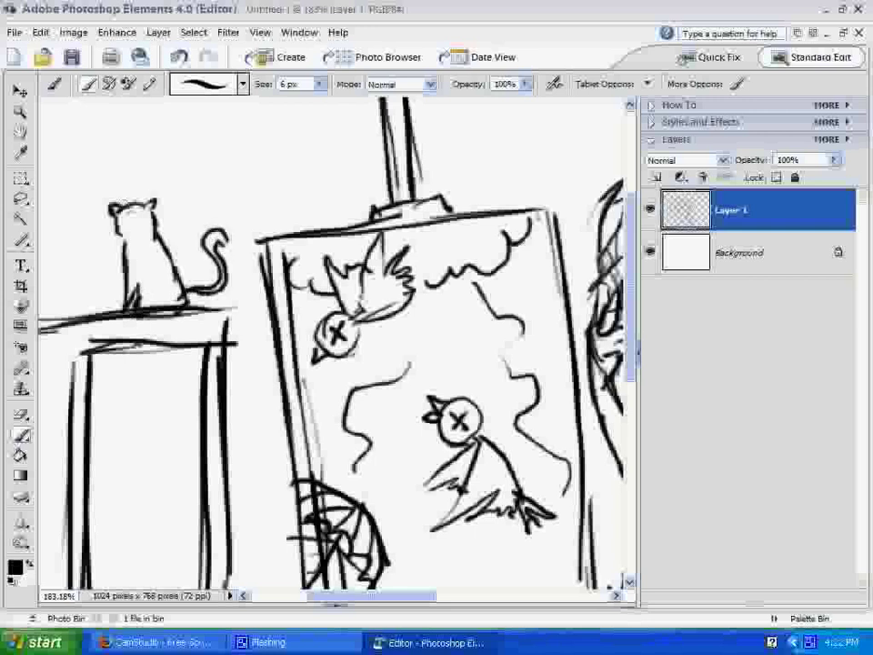
Step: Set the brush opacity to 69% and shade in the cat's head, body and tail with dark strokes
click(525, 83)
text(69)
key(Return)
mouse_move(120, 211)
mouse_down()
mouse_move(144, 256)
mouse_move(136, 272)
mouse_move(162, 290)
mouse_up()
mouse_move(216, 235)
mouse_down()
mouse_move(204, 278)
mouse_move(136, 245)
mouse_move(127, 273)
mouse_move(122, 227)
mouse_move(136, 291)
mouse_up()
mouse_move(137, 236)
mouse_down()
mouse_move(114, 222)
mouse_move(136, 273)
mouse_up()
drag(118, 214, 127, 219)
mouse_move(136, 291)
mouse_down()
mouse_move(123, 223)
mouse_move(145, 221)
mouse_up()
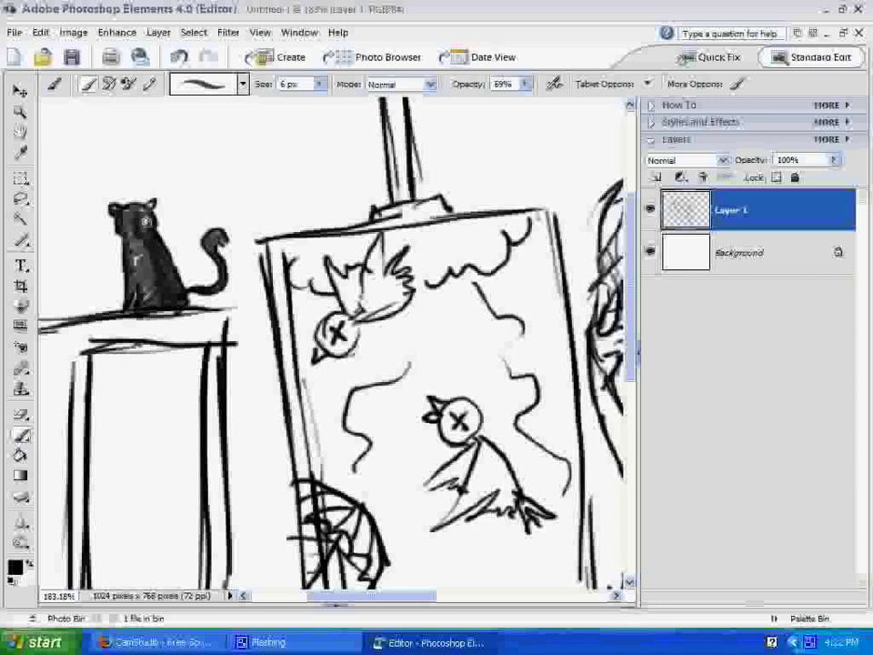
Step: Set the brush opacity to 100%
scroll(252, 287, down, 3)
scroll(253, 287, down, 1)
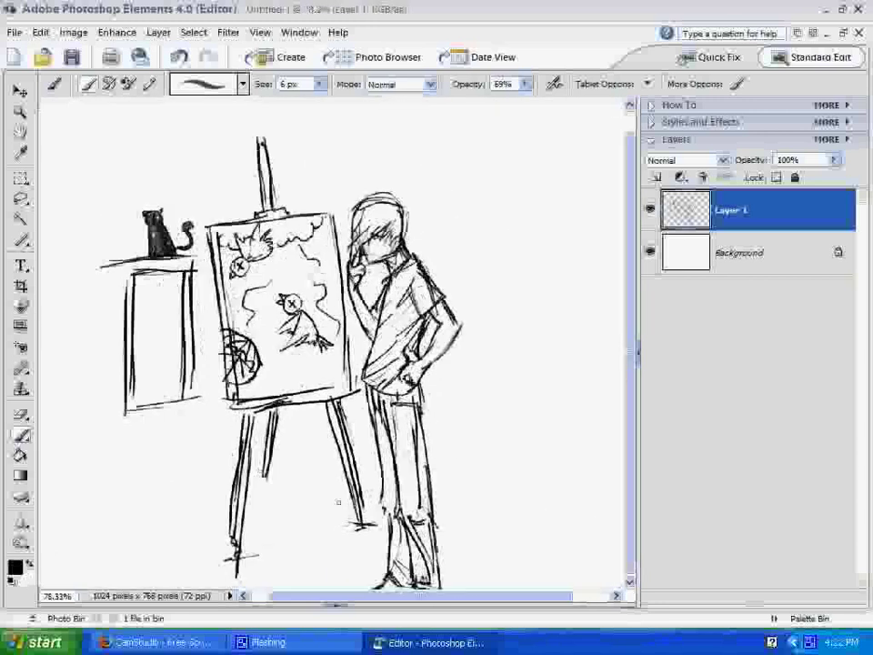
scroll(527, 320, up, 1)
scroll(528, 321, down, 1)
scroll(634, 341, up, 1)
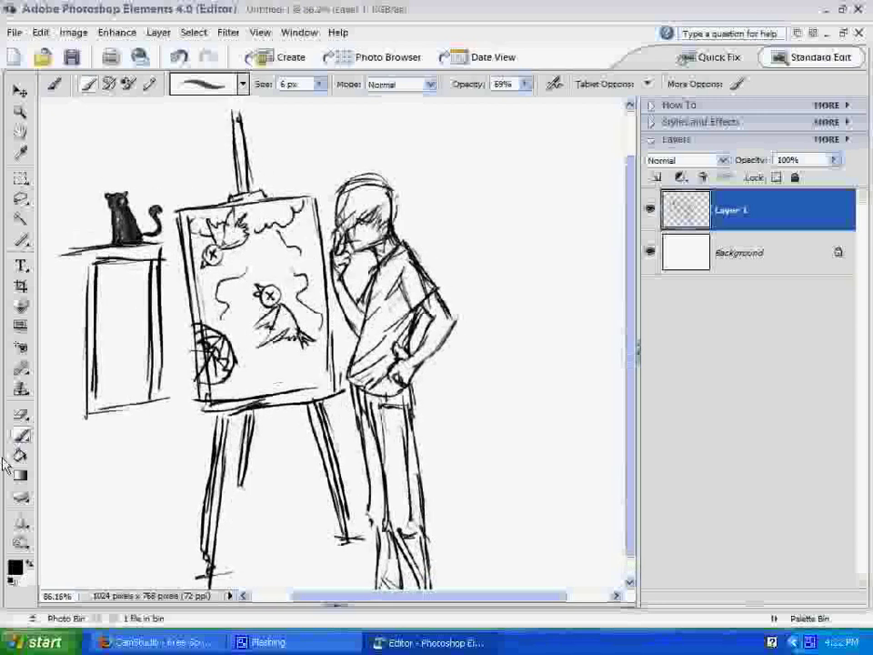
drag(525, 84, 552, 101)
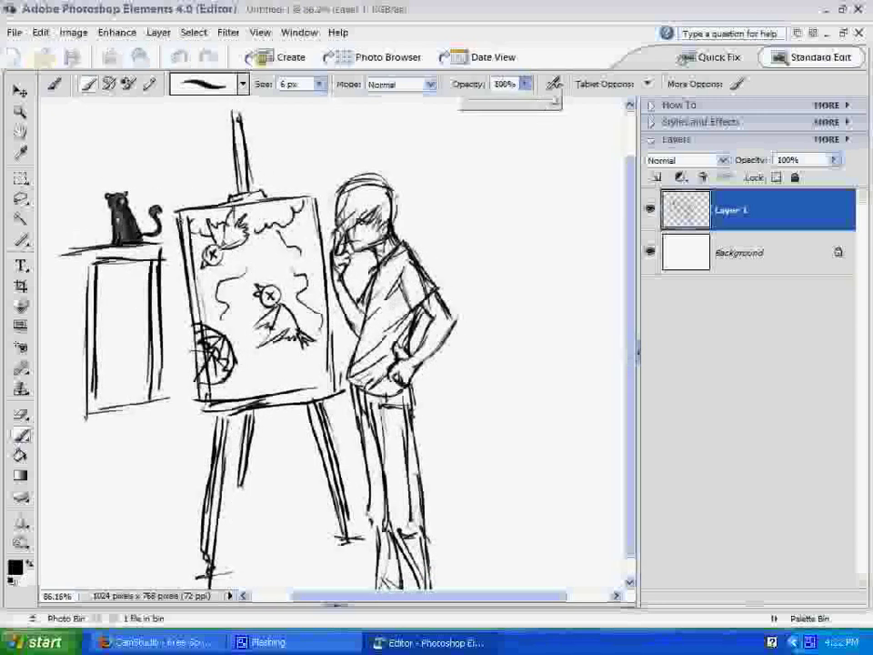